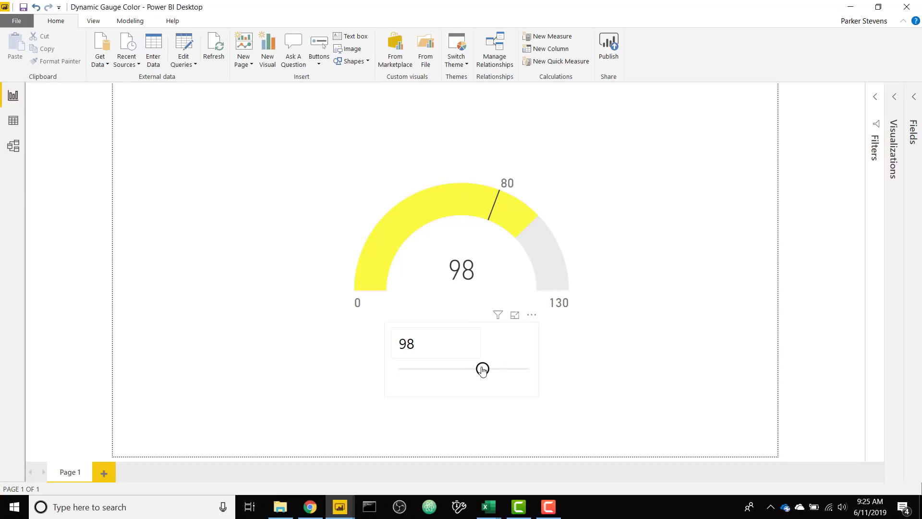
Slide the what-if value to 52, 100, then 140 as the gauge turns red, yellow, green
drag(482, 370, 443, 369)
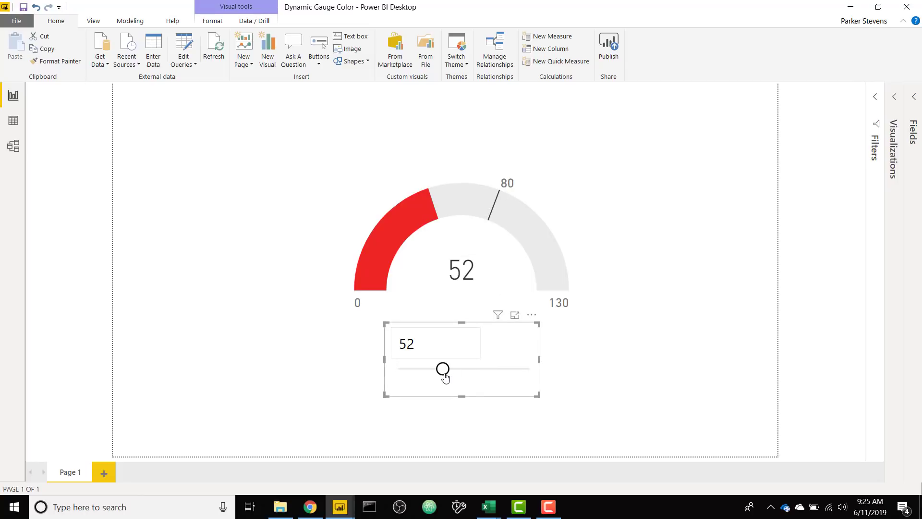
drag(442, 369, 485, 369)
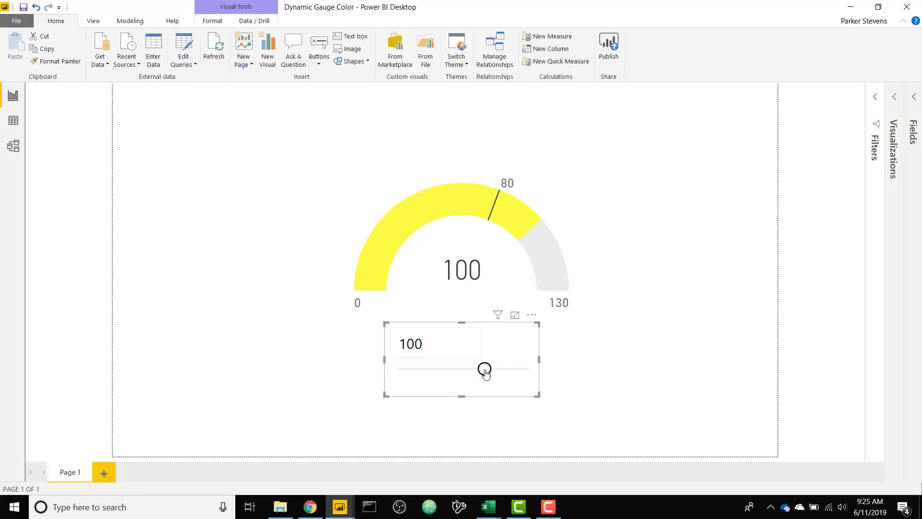
drag(484, 368, 519, 370)
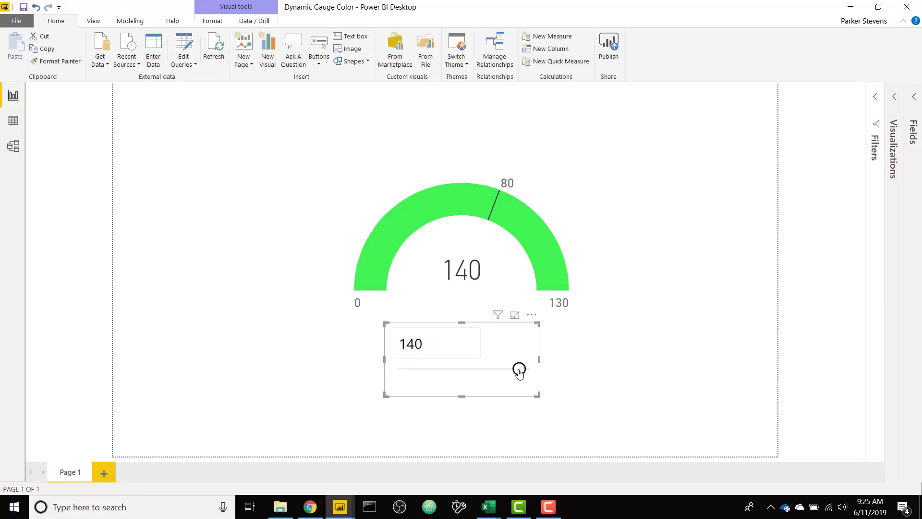
Switch to the Demo report and inspect the slicer, gauge and Actual table fields
click(339, 505)
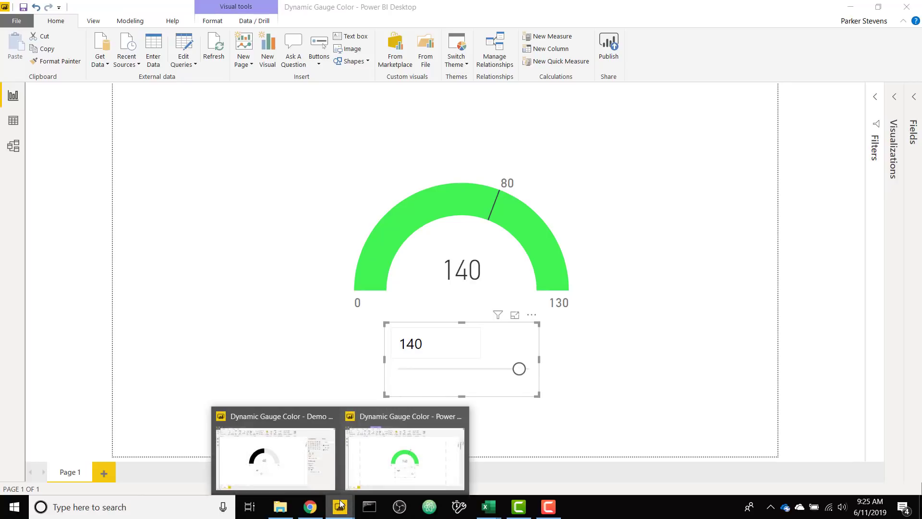
click(298, 463)
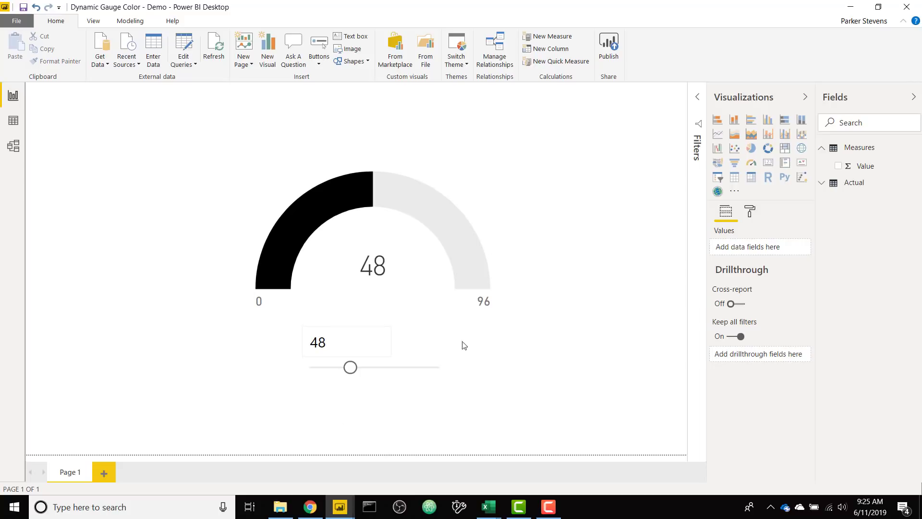
click(441, 342)
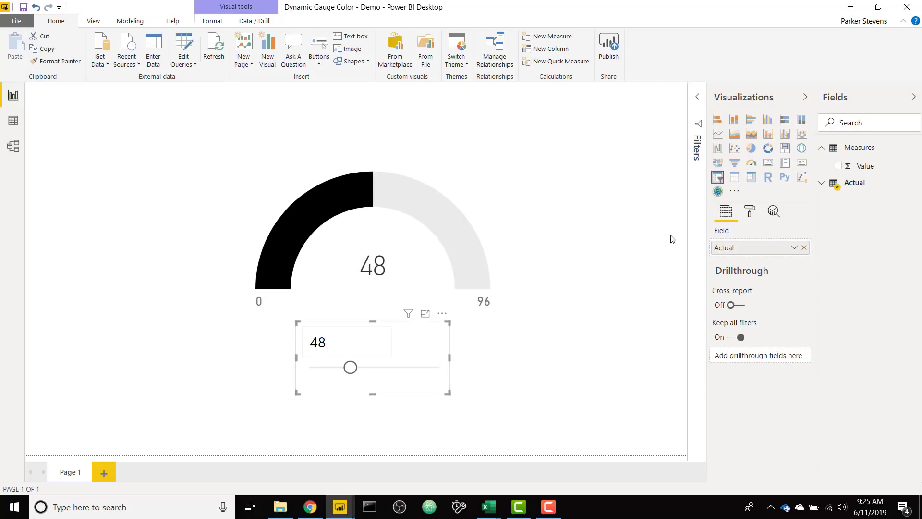
click(860, 189)
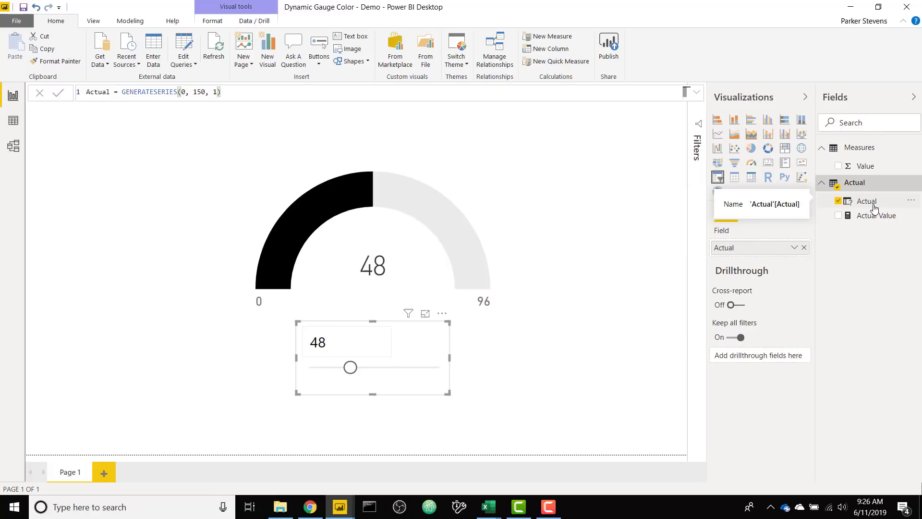
click(428, 251)
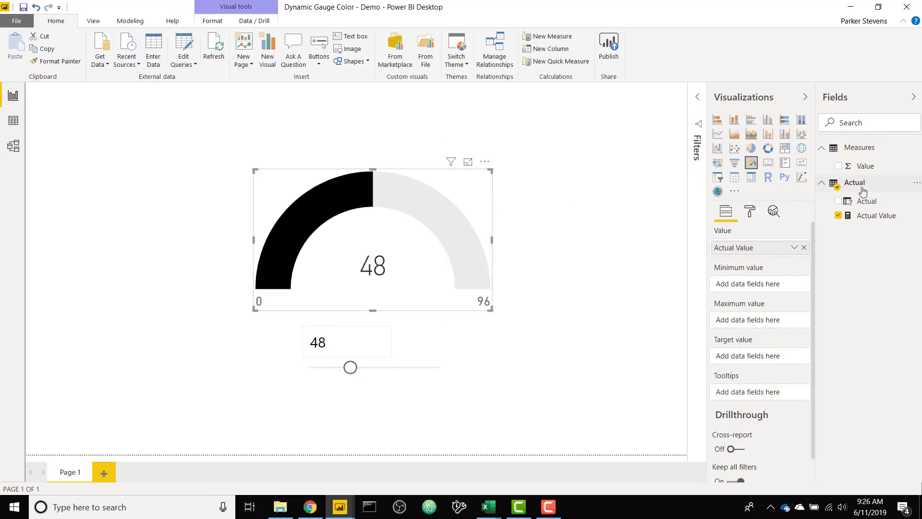
click(869, 149)
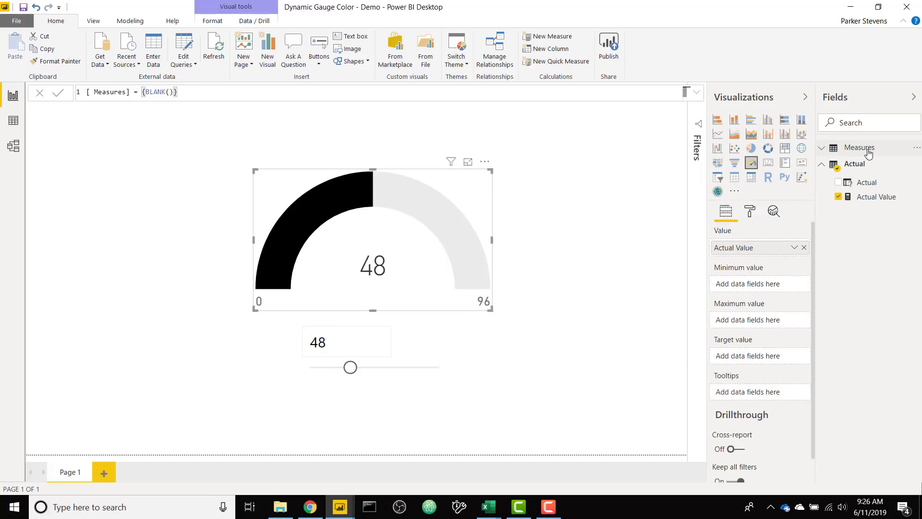
Create a Budget measure equal to 80 and use it as the gauge's target value
right_click(868, 153)
click(867, 171)
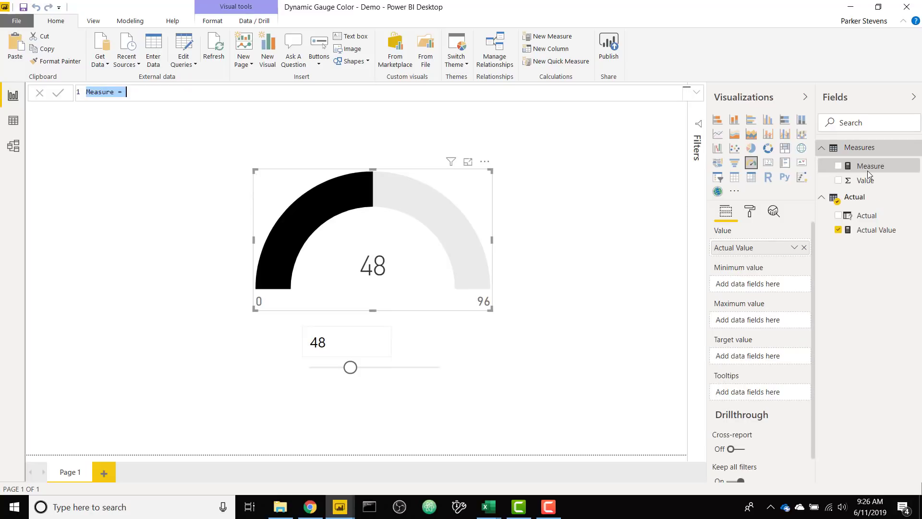
text(Targ)
key(BackSpace)
key(BackSpace)
key(BackSpace)
key(BackSpace)
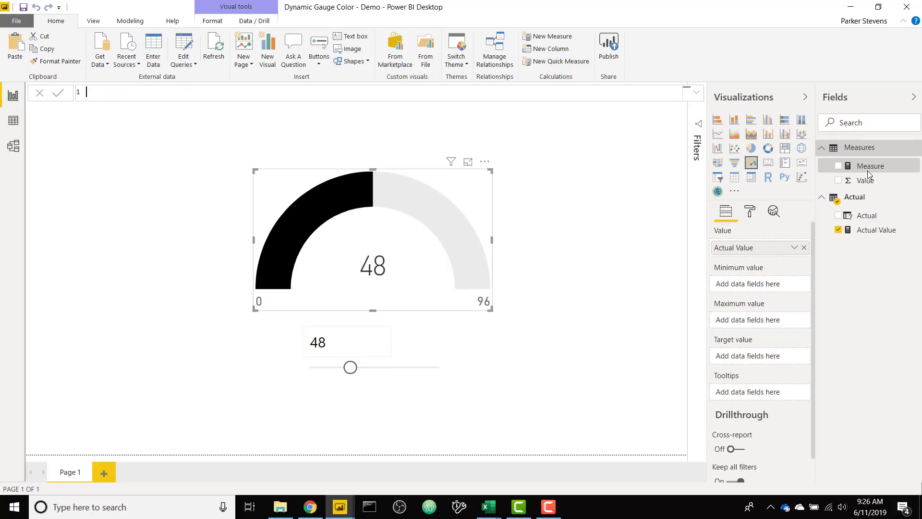
text(Budget = 80)
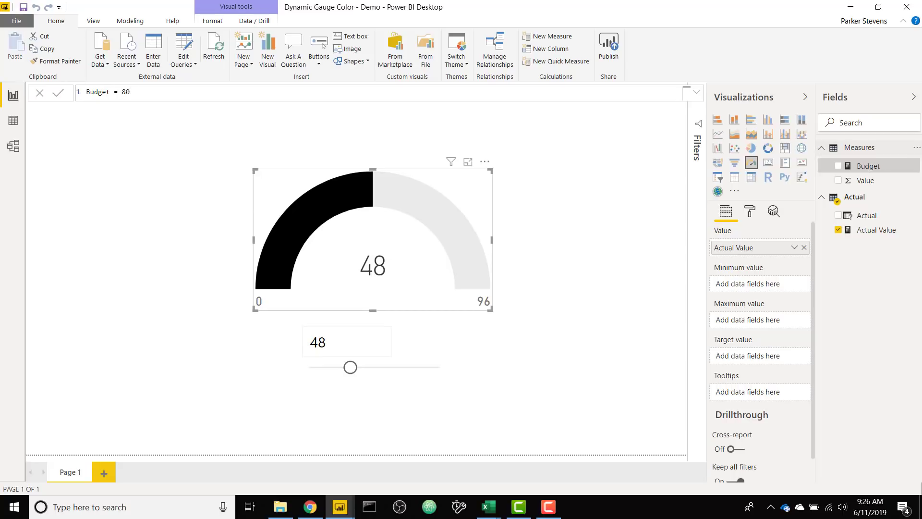
drag(874, 171, 765, 364)
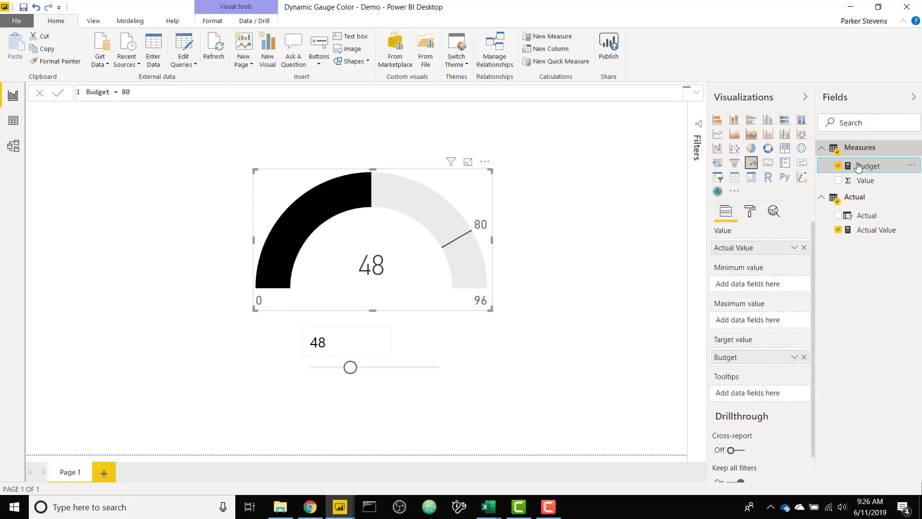
click(864, 149)
Add a Goal = 130 measure as the gauge maximum, then nudge the what-if value to 53
right_click(867, 152)
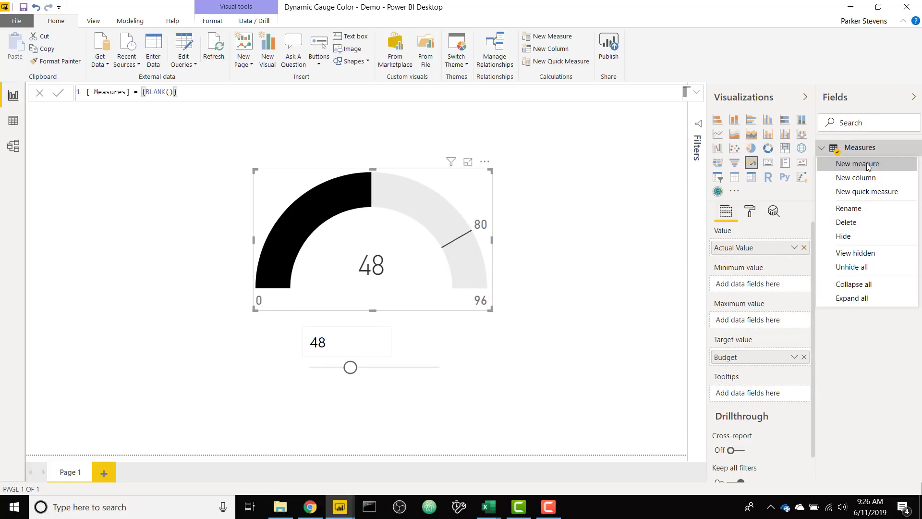
click(867, 164)
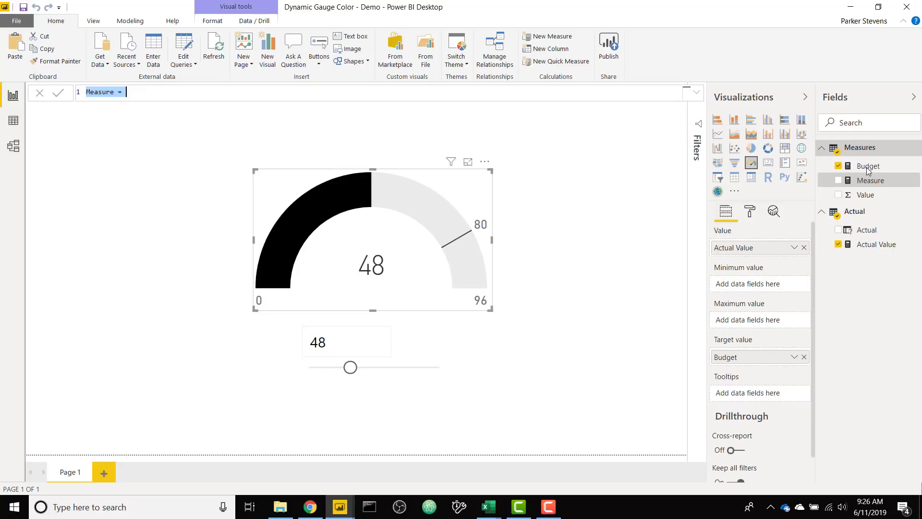
text(Goal = 130)
key(Return)
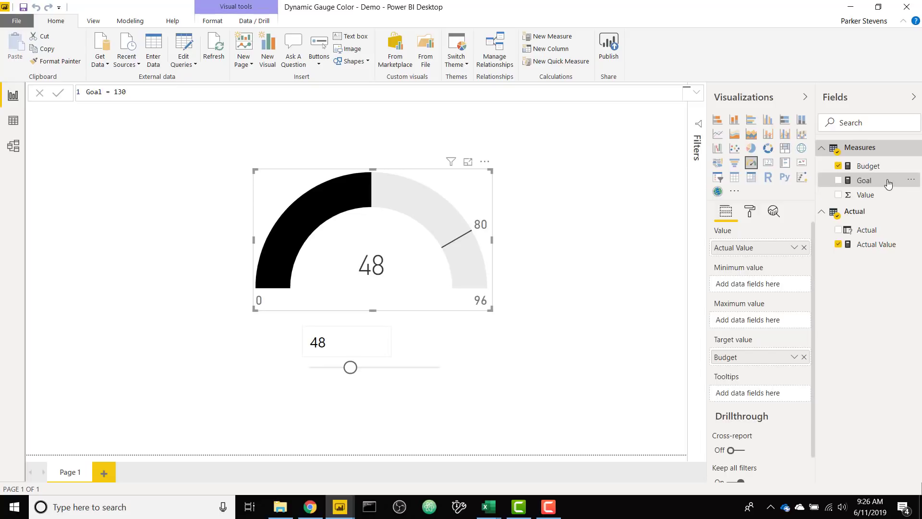
drag(888, 184, 768, 320)
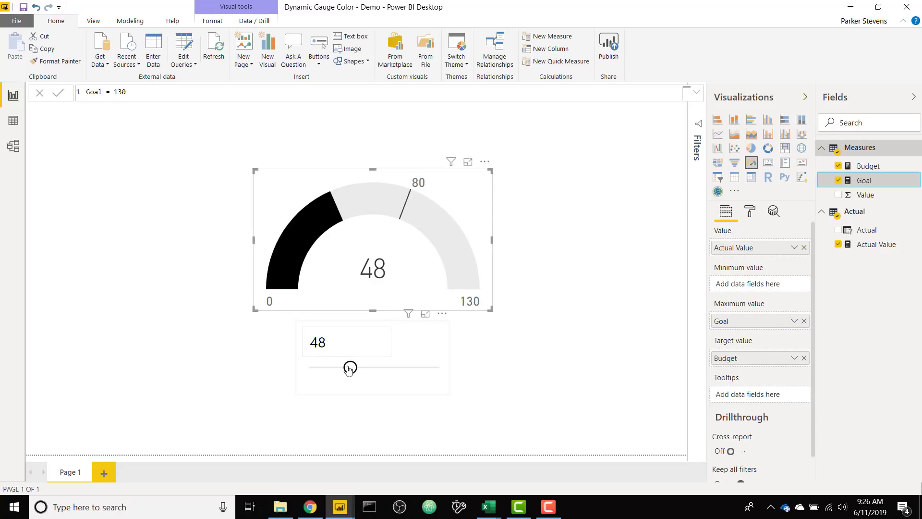
mouse_move(350, 368)
mouse_down()
mouse_move(403, 368)
mouse_move(354, 368)
mouse_up()
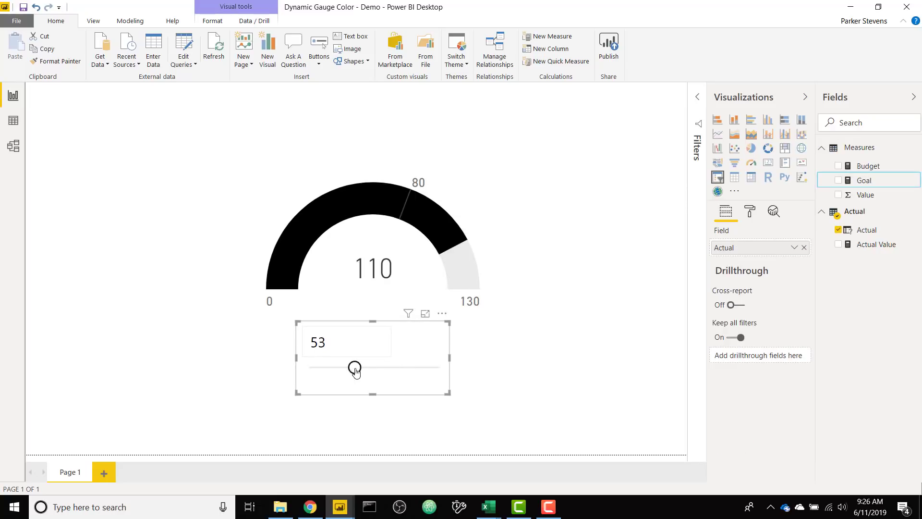
Start a new Color measure reading Color = SWITCH( TRUE(), on separate lines
right_click(862, 151)
click(862, 163)
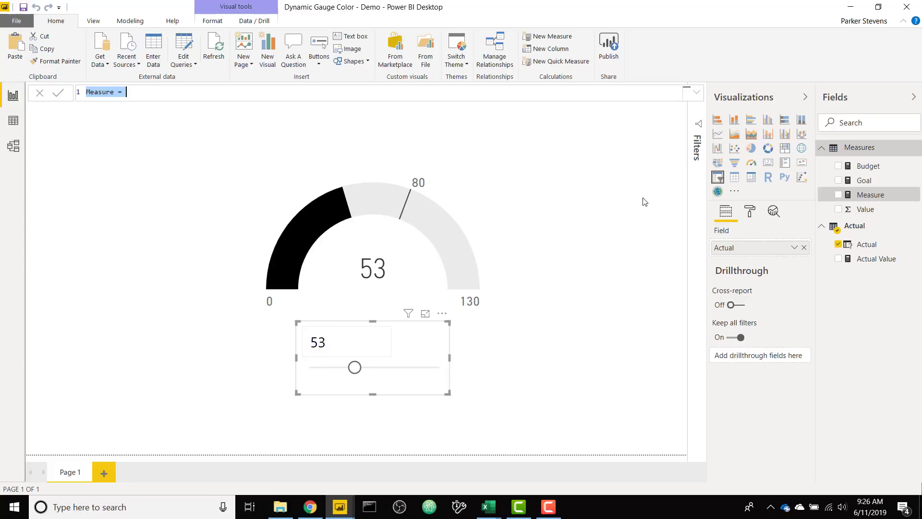
text(Color =)
key(shift+Return)
text(SWITCH()
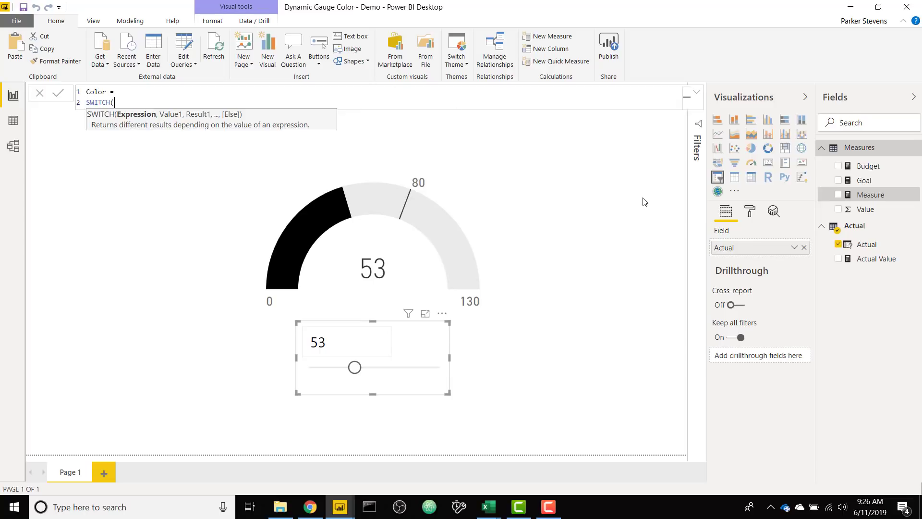
key(shift+Return)
text(TR)
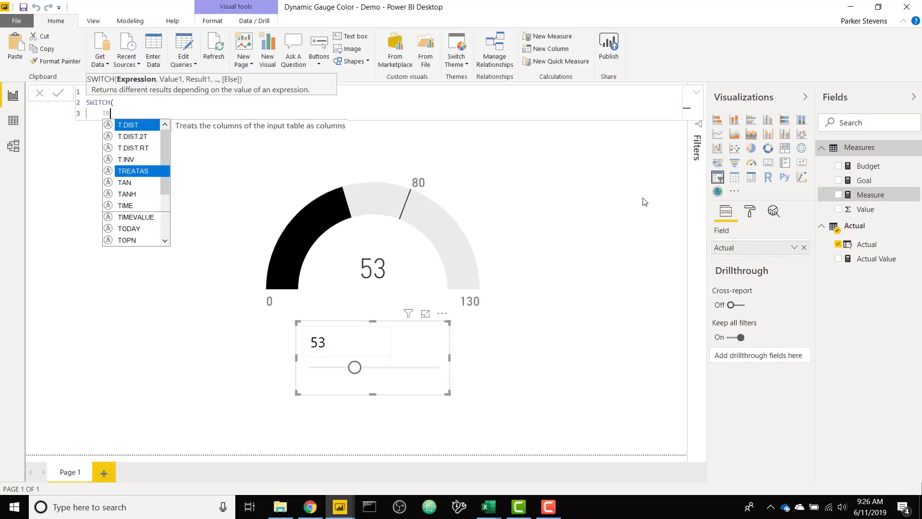
text(UE(),)
Add the first condition Actual[Actual Value] >= [Goal], to the SWITCH formula
key(shift+Return)
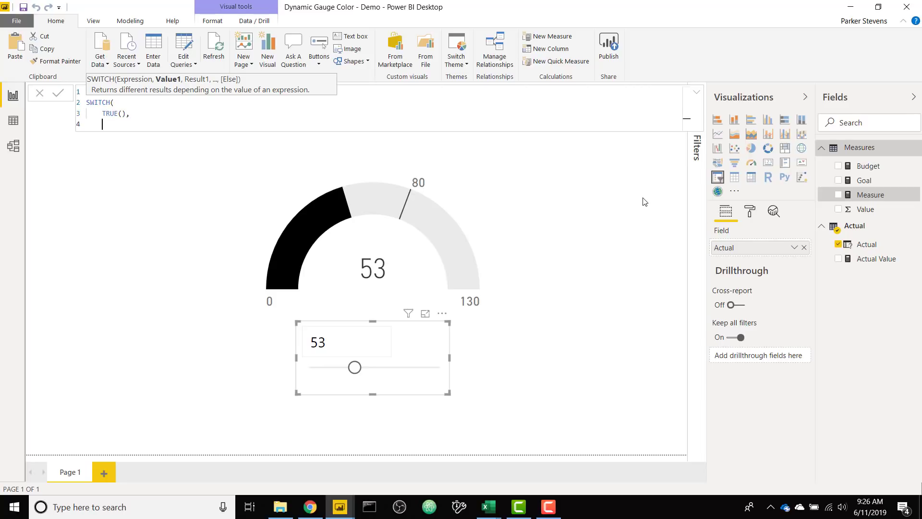
text(Actual[Actual Value])
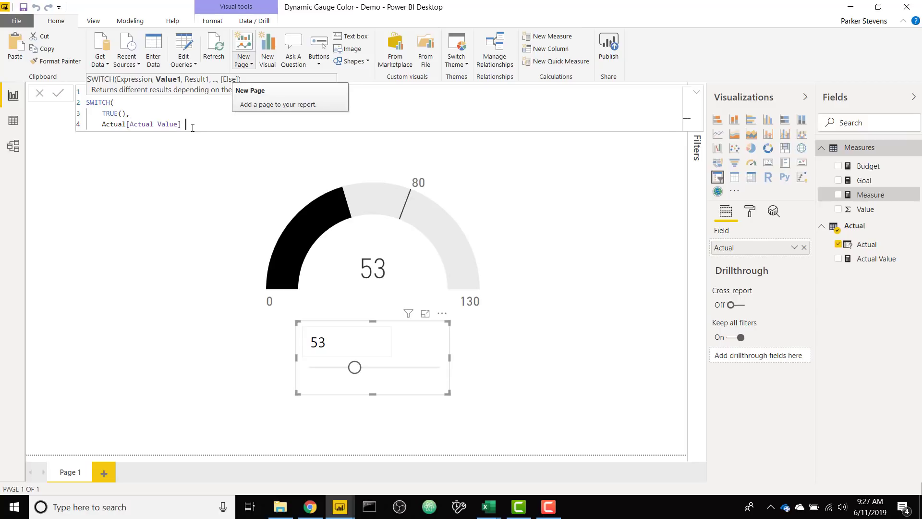
text( >=)
text( [G)
key(Tab)
text(,)
Pick bright green #7aef32 in Chrome's colour picker and select its hex code
click(313, 512)
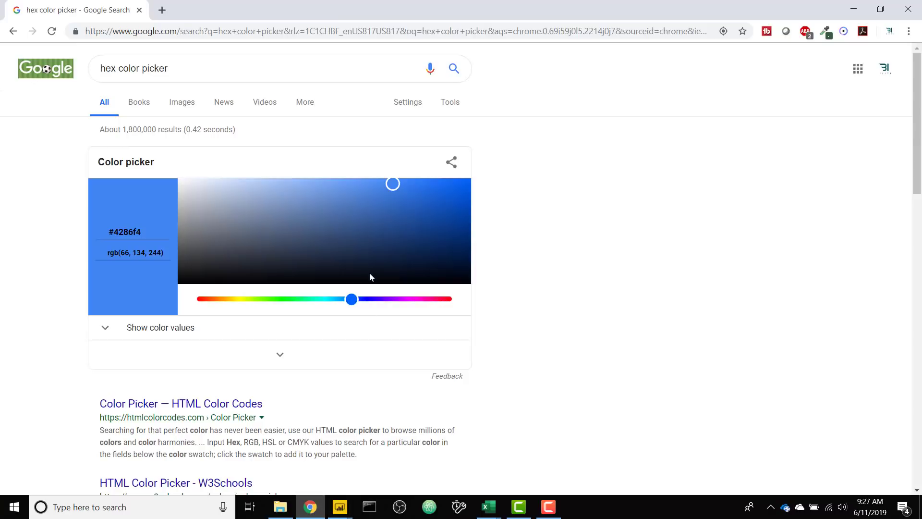
click(267, 300)
click(409, 186)
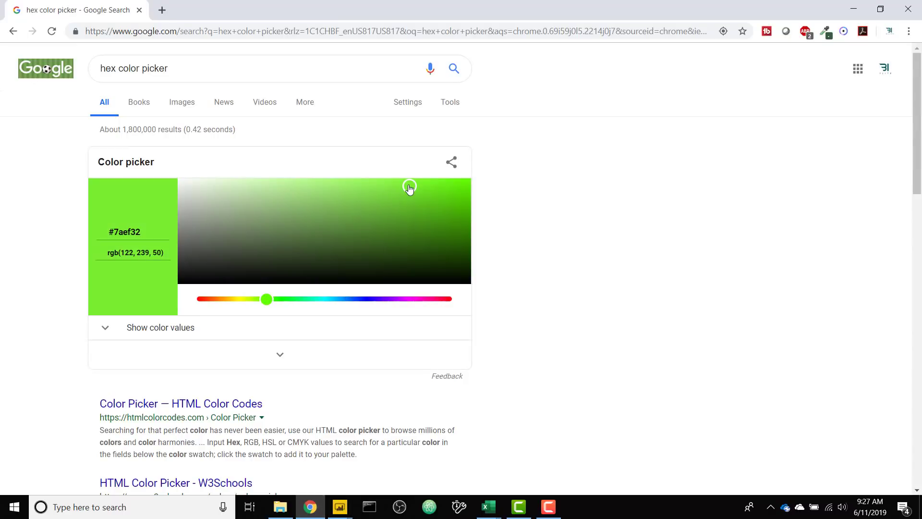
drag(143, 234, 111, 234)
key(ctrl+c)
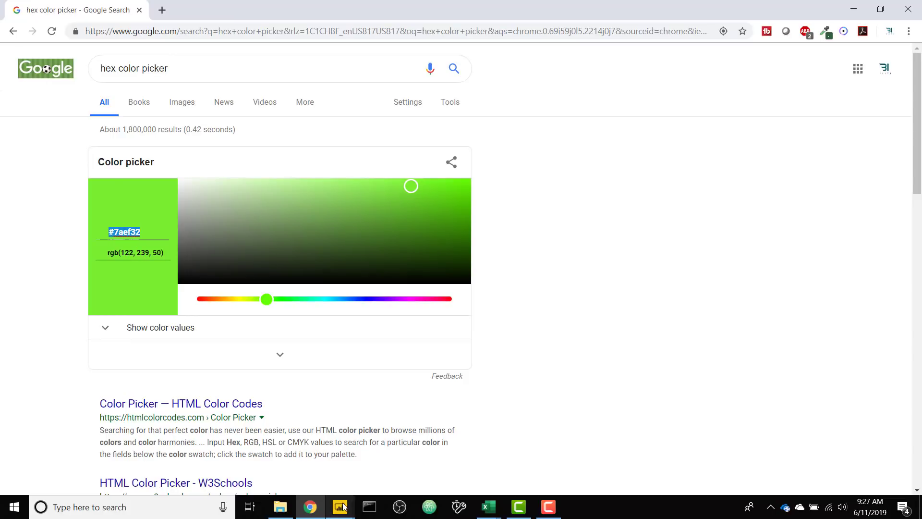
click(340, 507)
Return "#7aef32" for the Goal condition, then add Actual[Actual Value] >= [Budget], on a new line
click(306, 466)
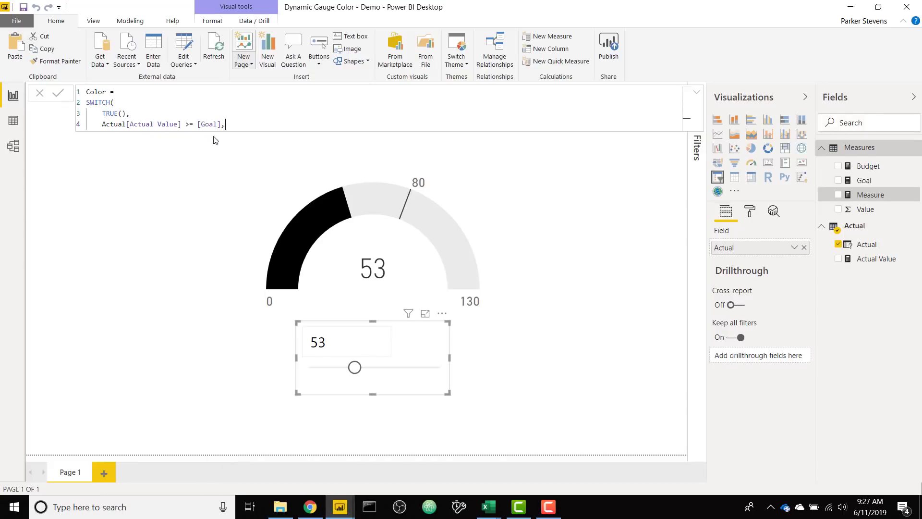
text(")
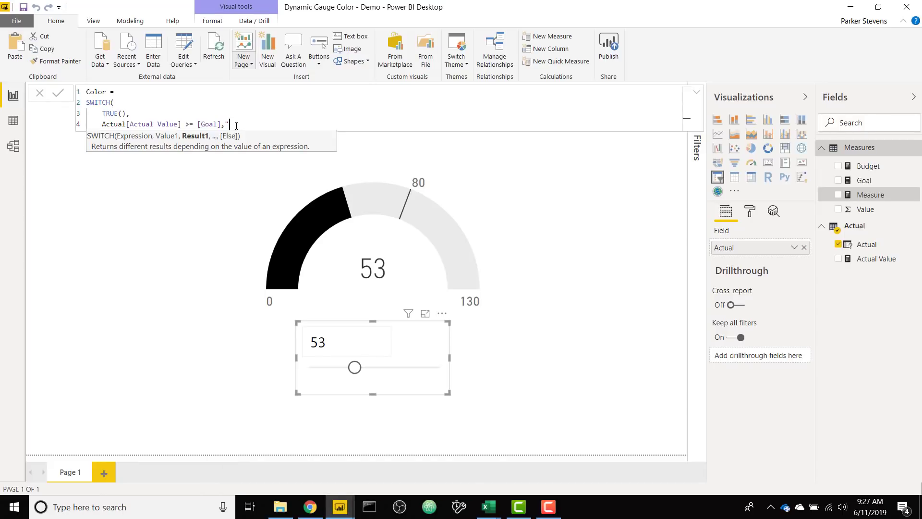
key(ctrl+v)
text(",)
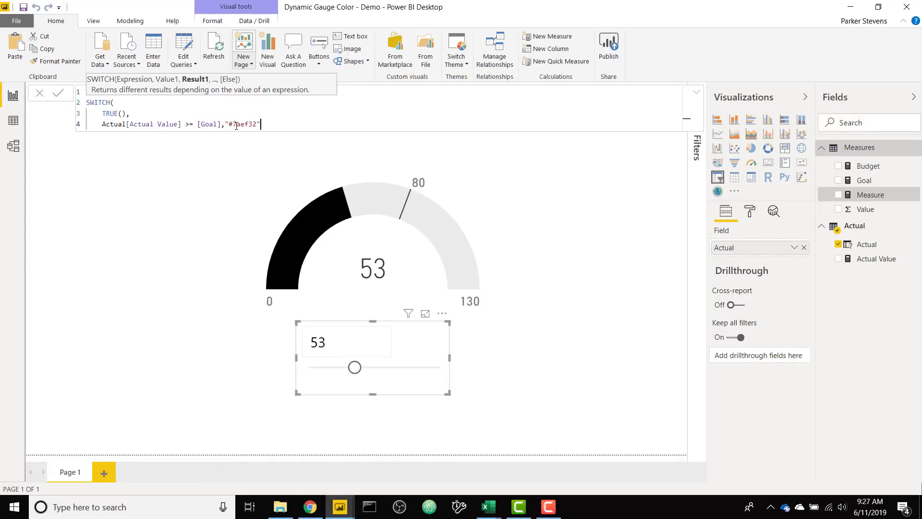
key(shift+Return)
text(Actual[Actual Value] >)
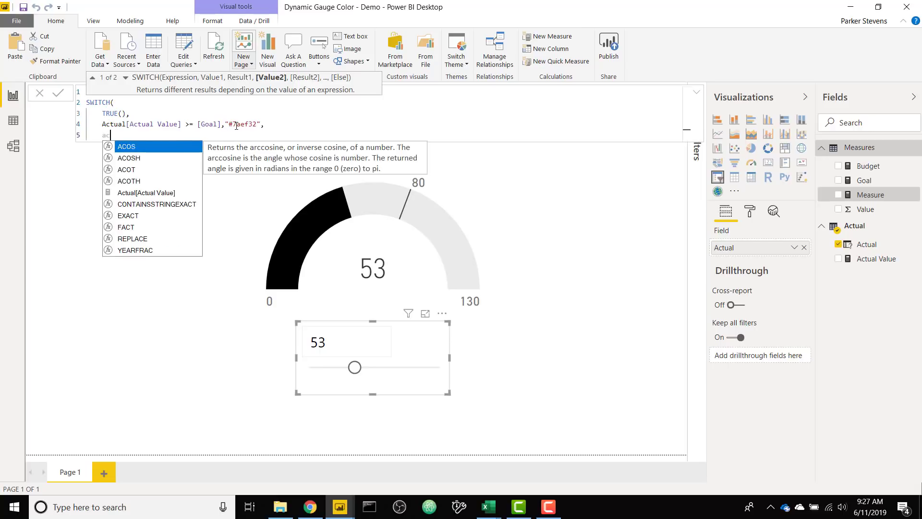
text(=)
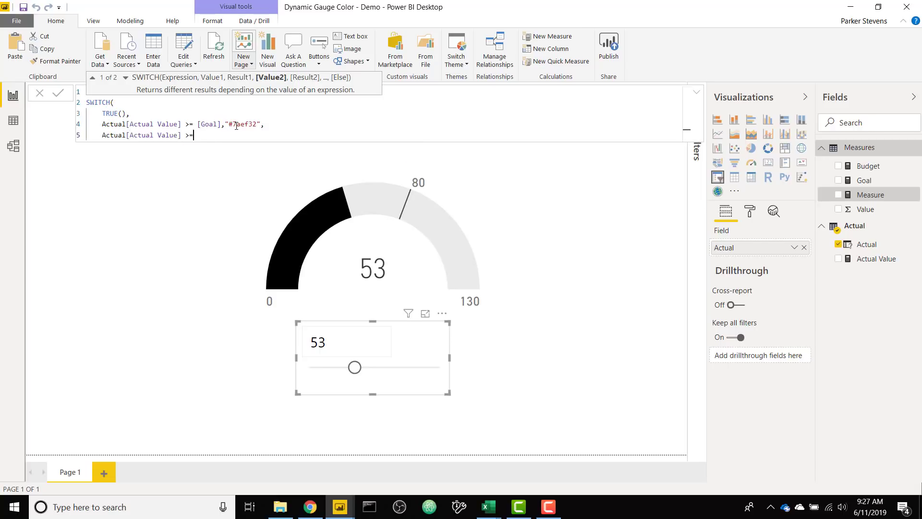
text( [Budget],)
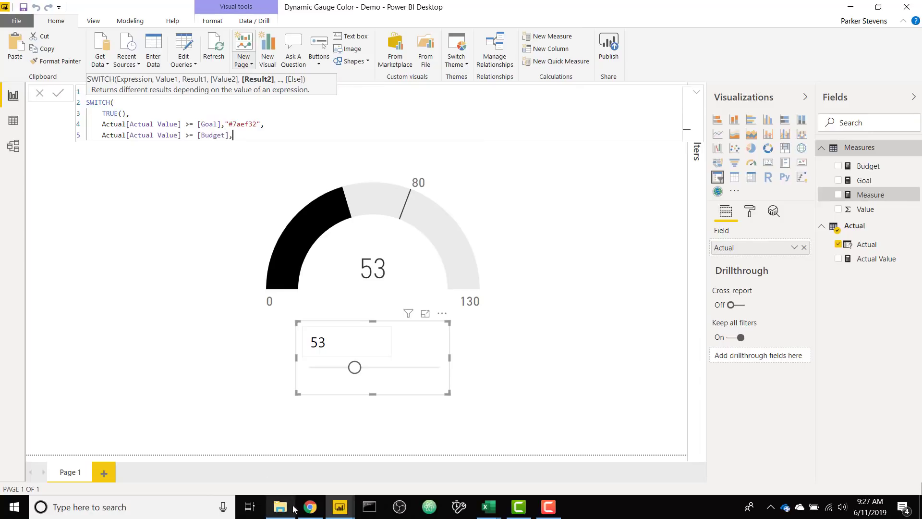
Choose bright yellow #fff847 in the browser colour picker and select its hex code
click(311, 507)
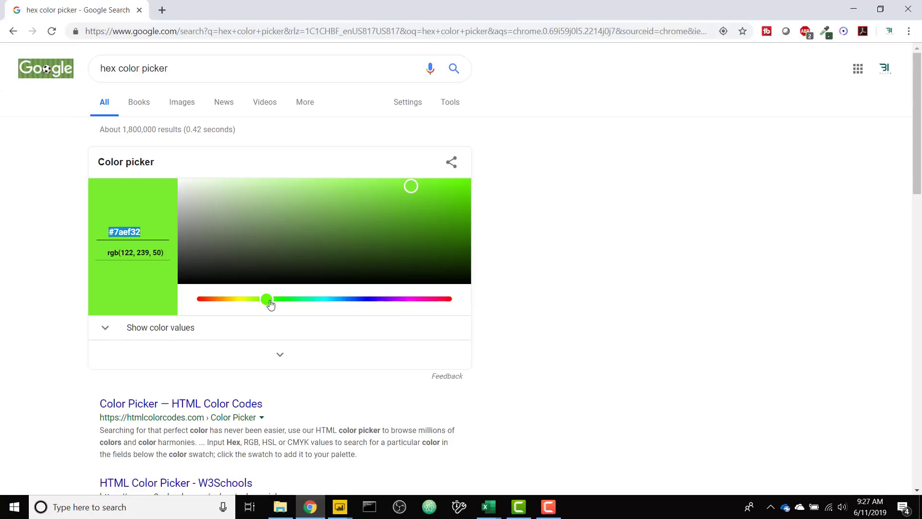
click(238, 302)
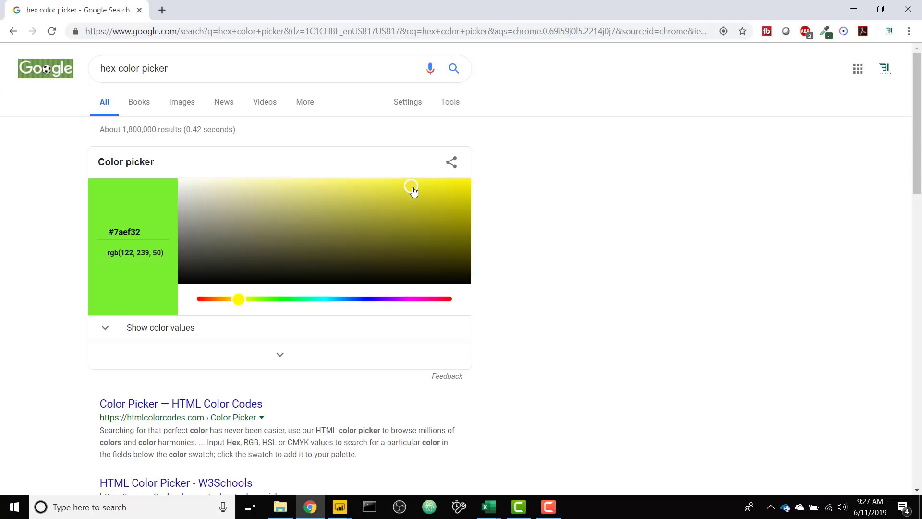
drag(413, 191, 390, 180)
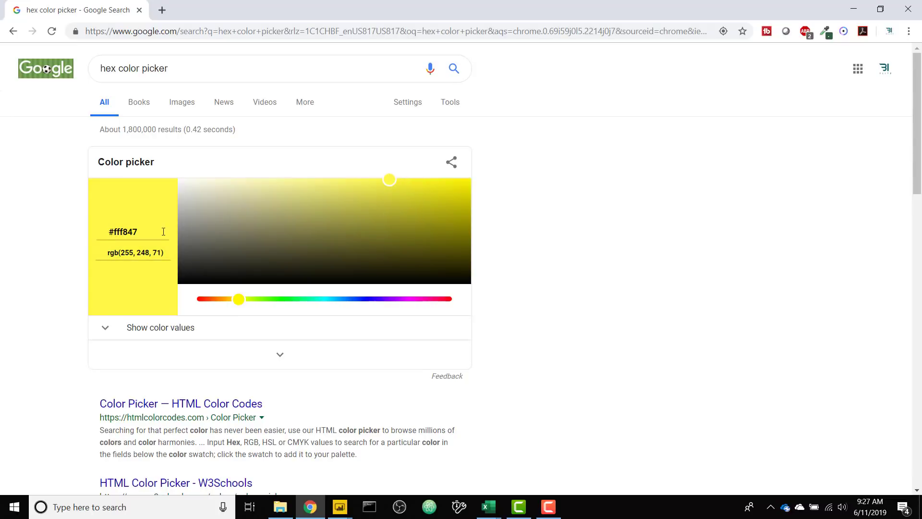
click(141, 234)
key(ctrl+c)
Return "#fff847" for the Budget condition and start a new line for the fallback colour
mouse_move(340, 506)
click(298, 456)
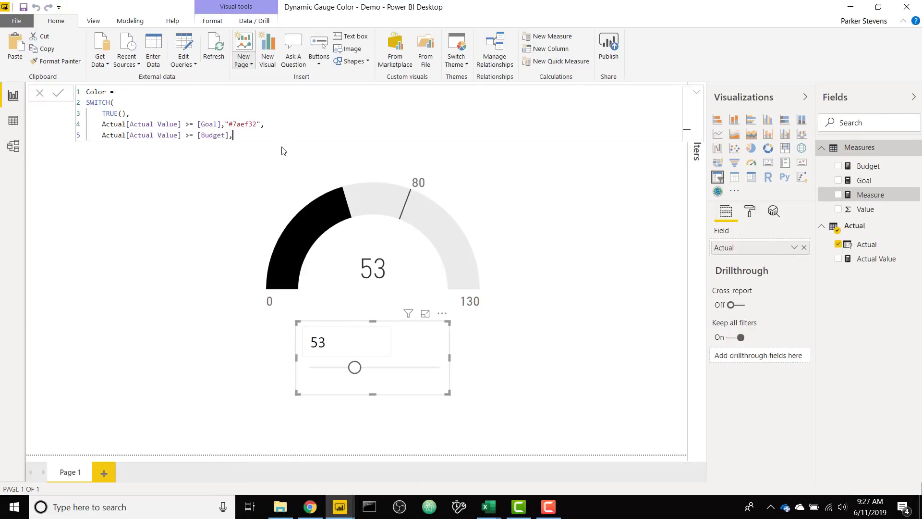
key(ctrl+v)
key(ctrl+z)
text(")
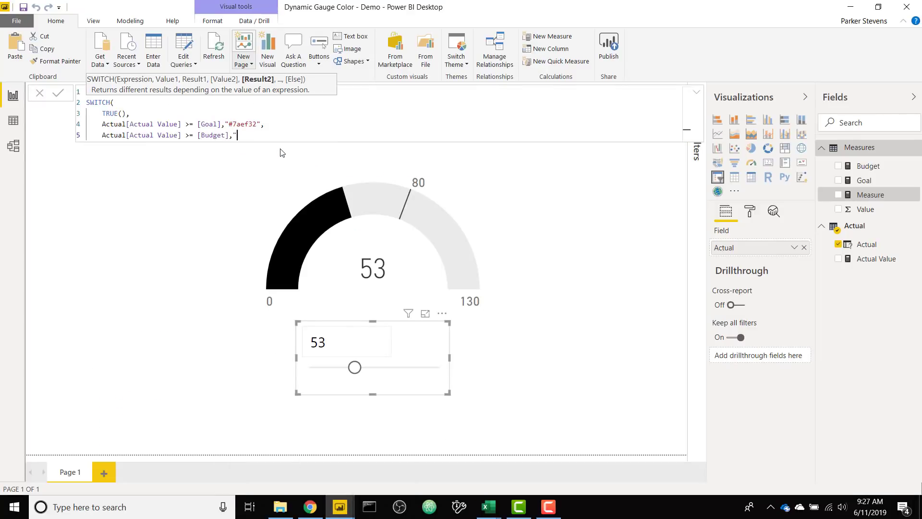
key(ctrl+v)
text(",)
key(shift+Return)
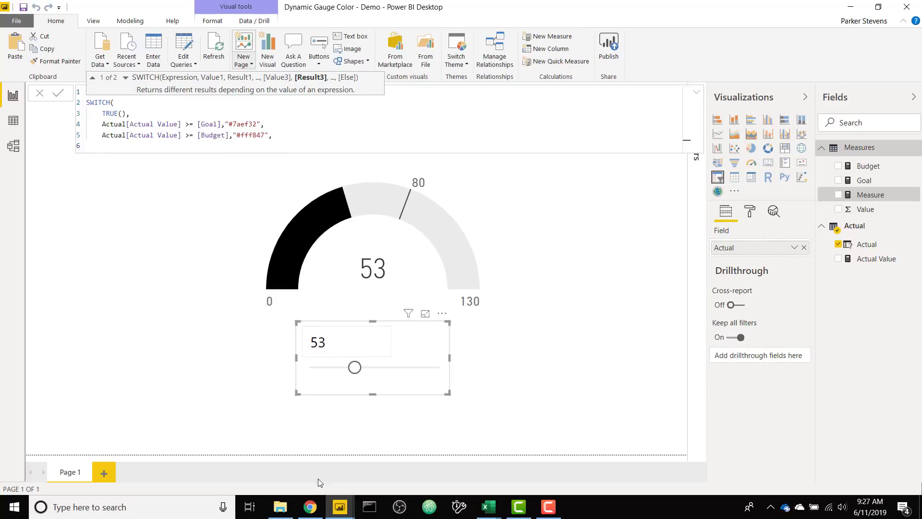
Set the browser colour picker to a vivid red, #f70a02
click(310, 507)
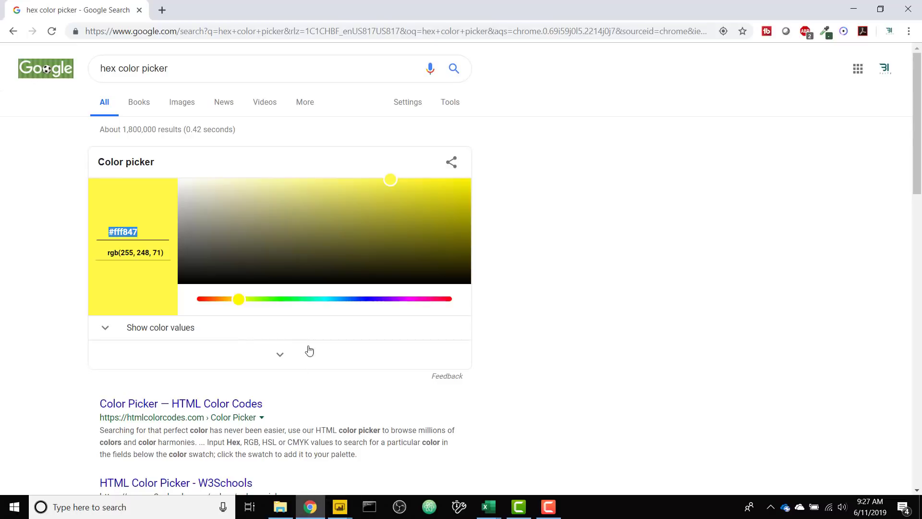
click(199, 298)
click(387, 179)
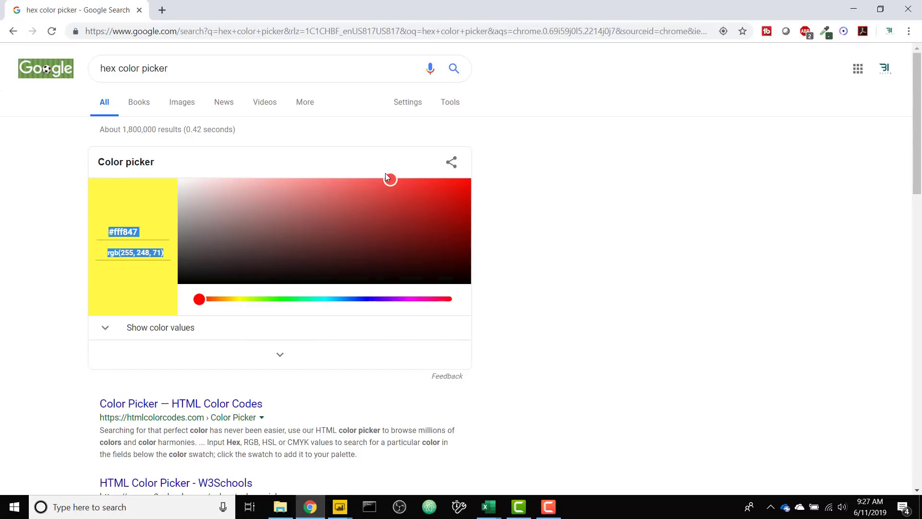
click(389, 181)
click(410, 197)
click(387, 183)
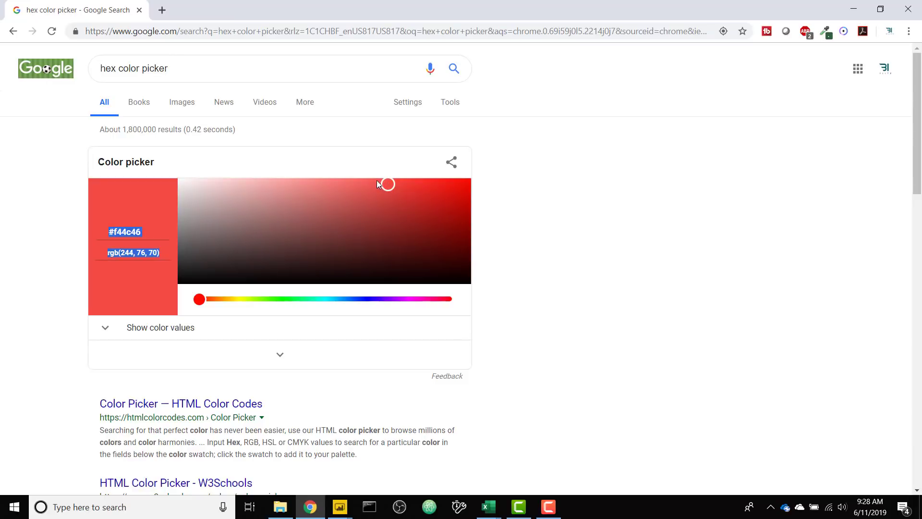
click(377, 181)
click(470, 184)
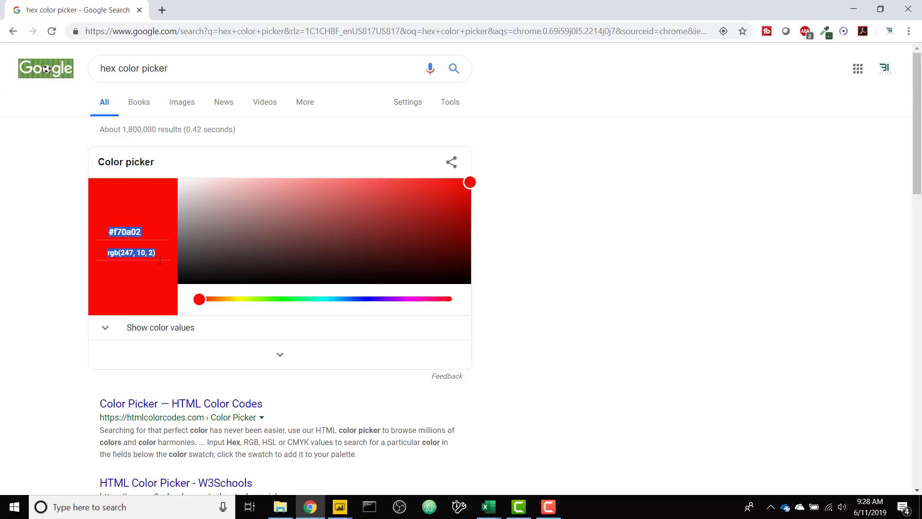
Select the red hex code for copying and switch back to the gauge demo report
click(146, 229)
drag(147, 229, 106, 231)
key(ctrl+c)
click(326, 512)
click(327, 513)
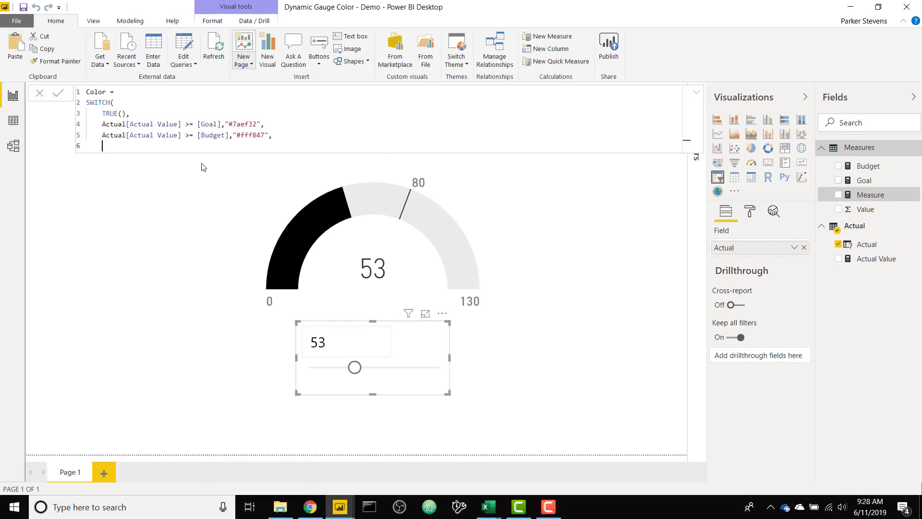
Finish the Color measure with fallback "#f70a02" and a closing parenthesis, then commit it
text(")
key(ctrl+v)
text(")
key(Return)
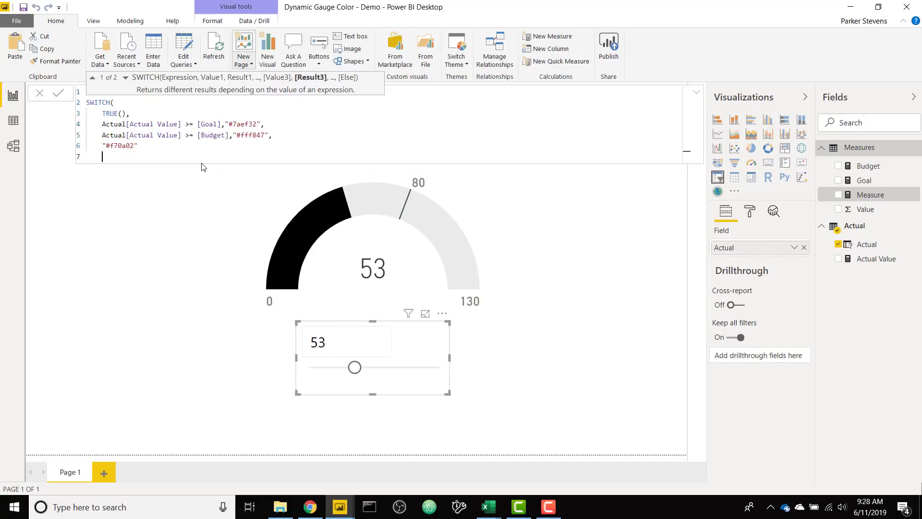
key(BackSpace)
text())
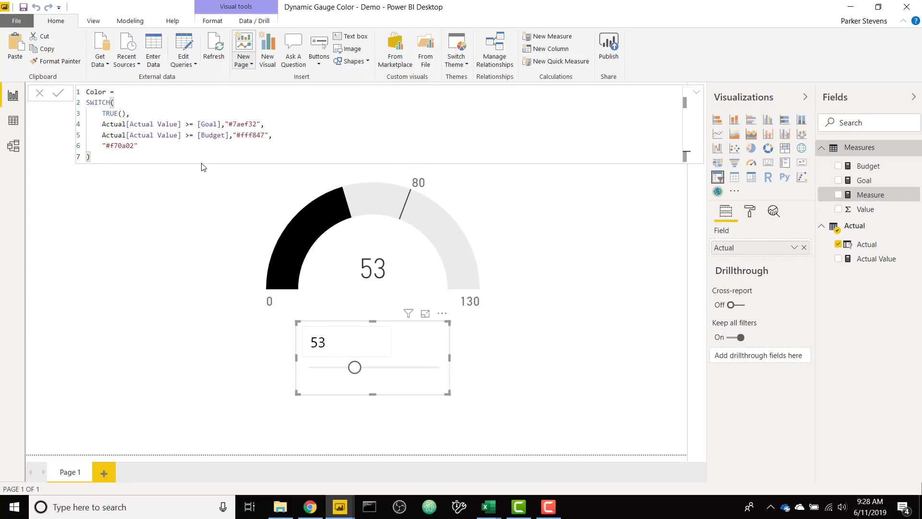
key(Return)
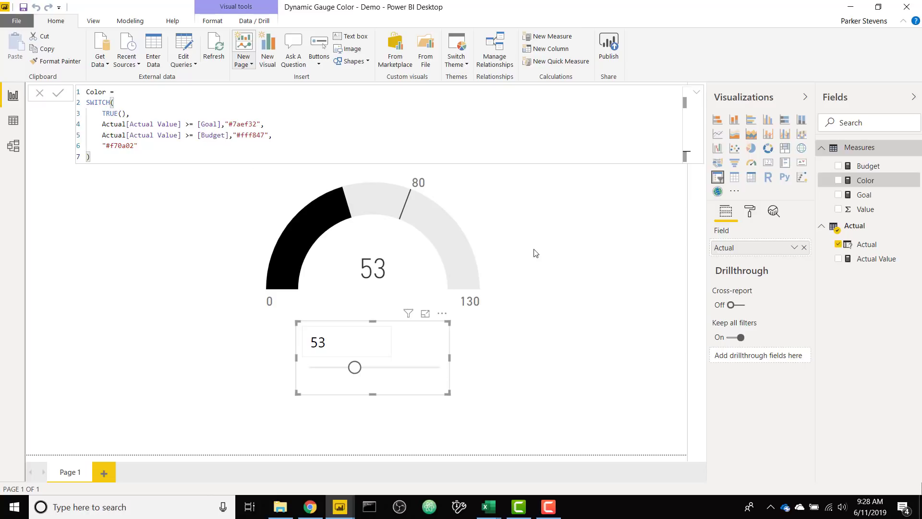
Set the gauge's Data colors fill to conditional formatting by Field value based on Color
click(462, 211)
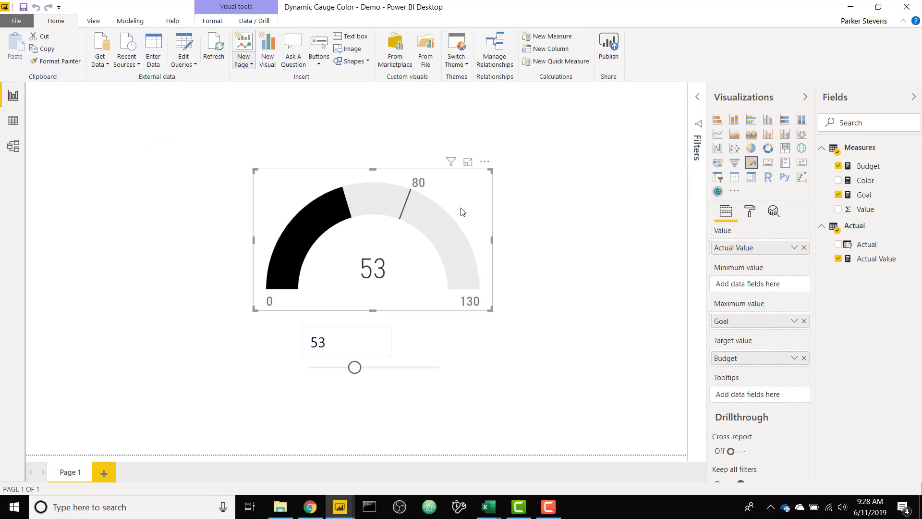
click(758, 212)
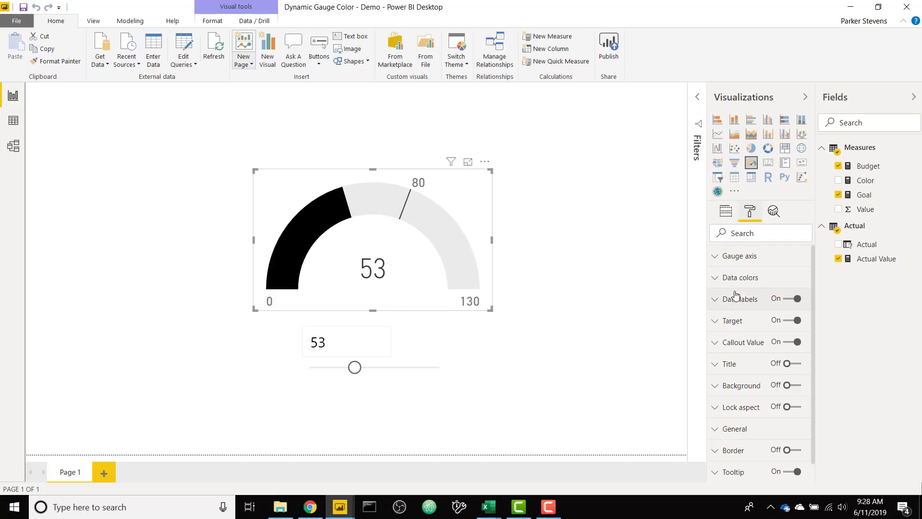
click(744, 280)
mouse_move(799, 302)
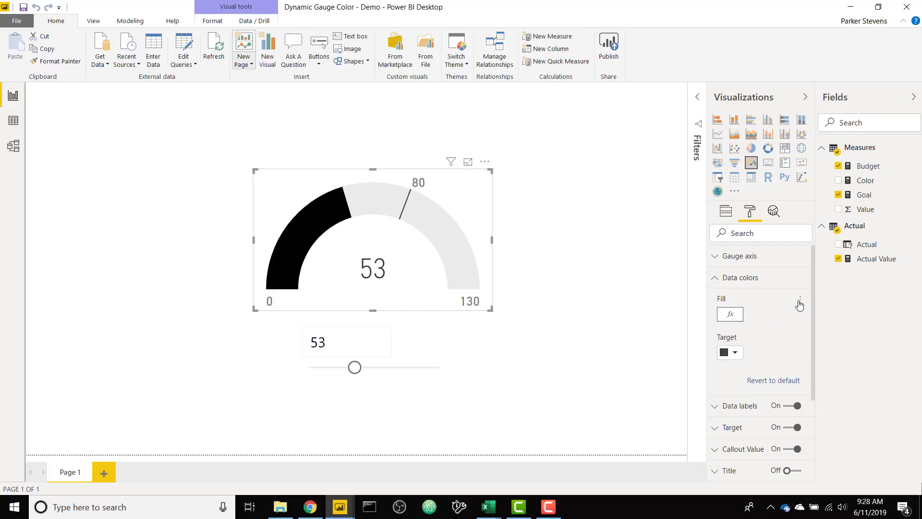
click(799, 302)
click(813, 306)
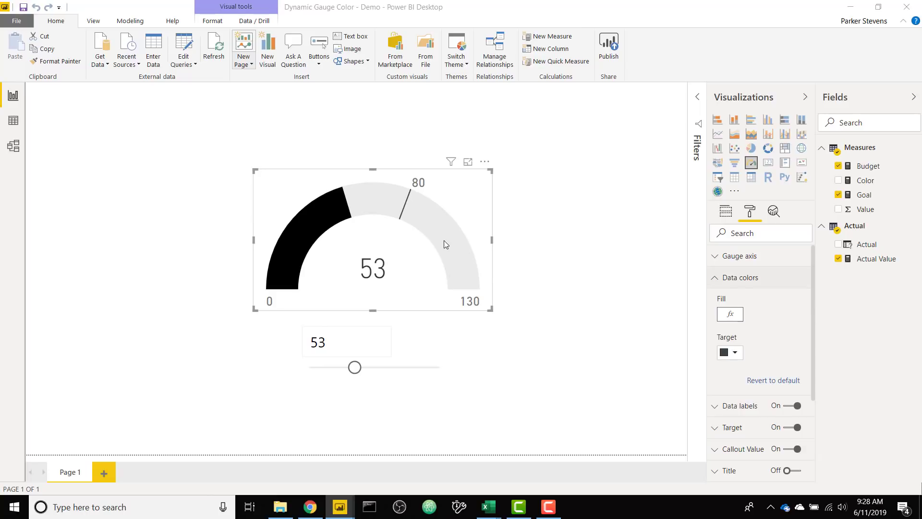
click(263, 104)
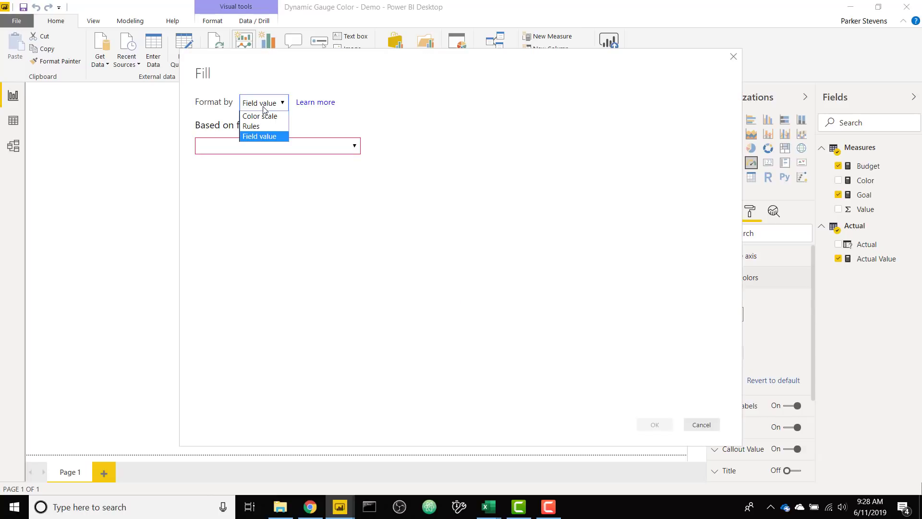
click(263, 137)
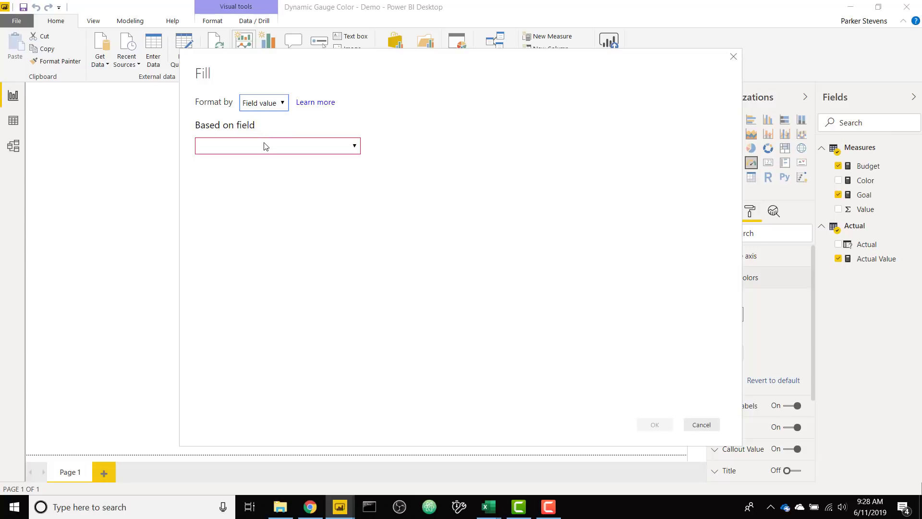
click(263, 146)
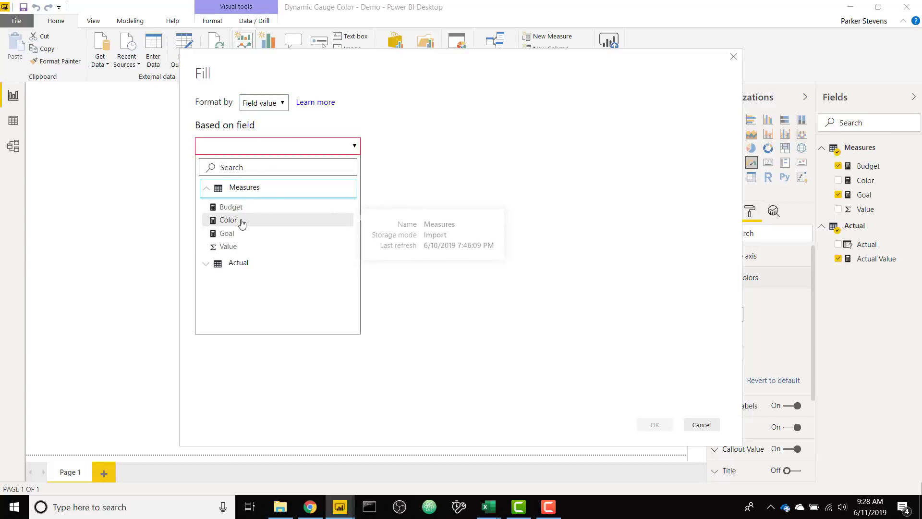
click(238, 221)
Apply the conditional fill, then slide the what-if value to 96 and then 150
click(670, 425)
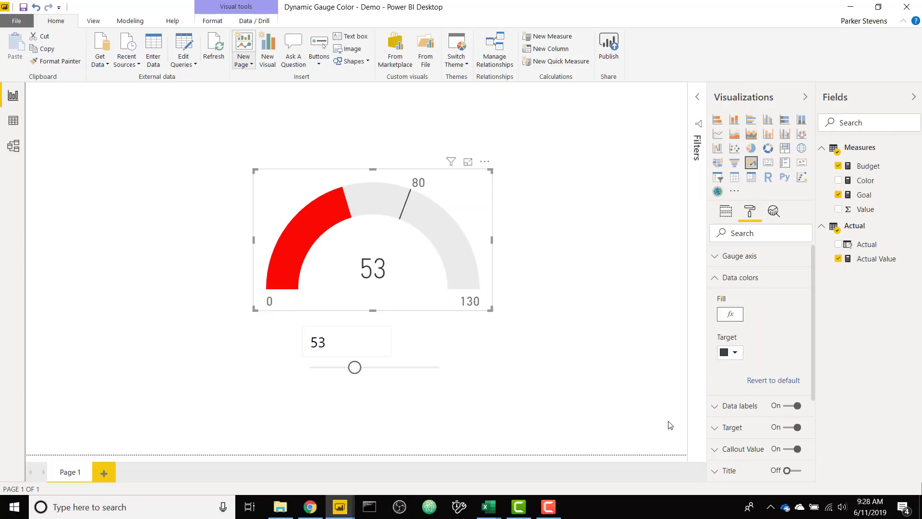
mouse_move(385, 203)
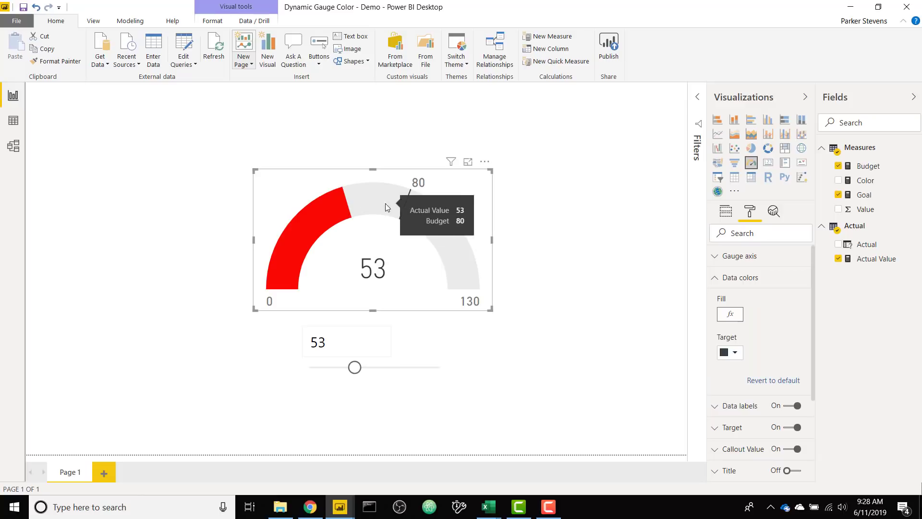
drag(354, 367, 446, 370)
click(455, 370)
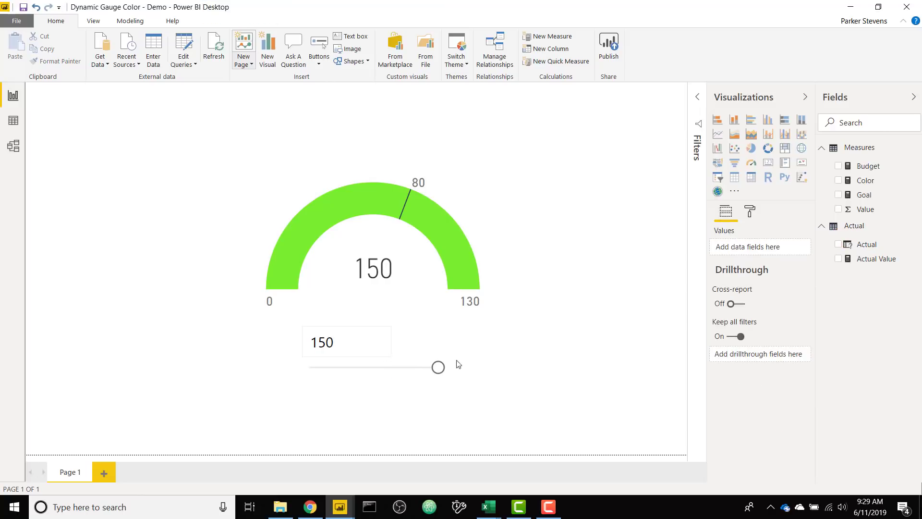